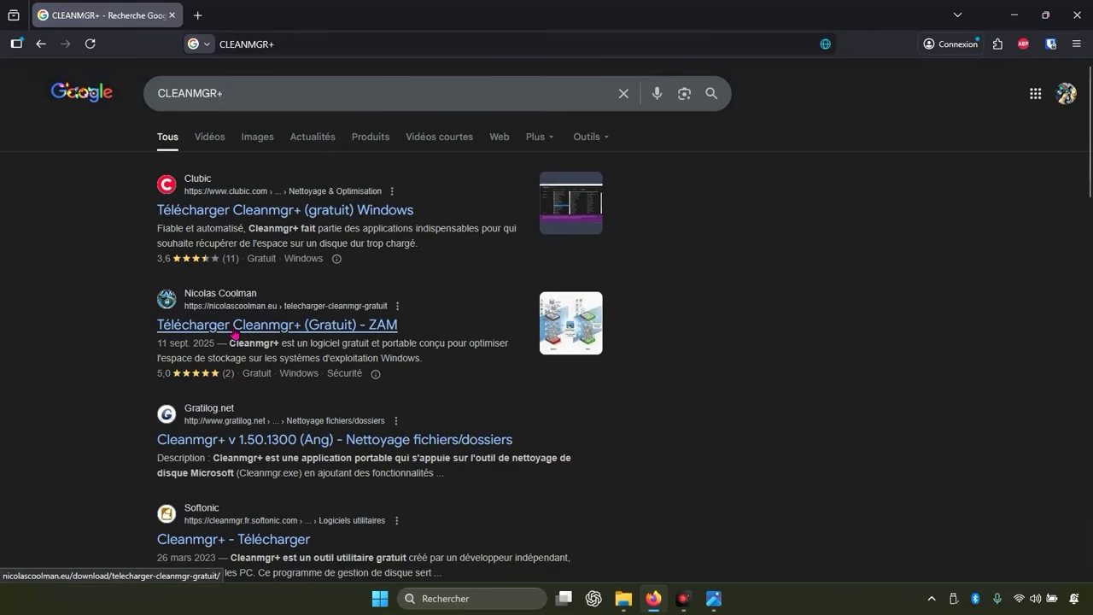
Step: Open the "Télécharger Cleanmgr+ (Gratuit) - ZAM" search result and accept all cookies on the site
click(277, 325)
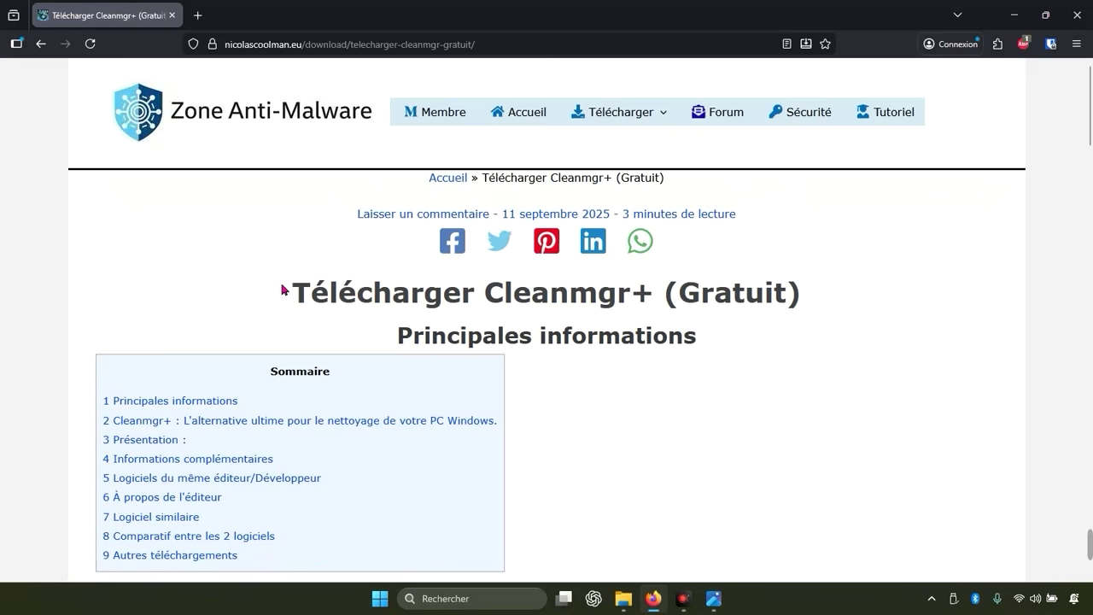
scroll(450, 309, down, 3)
scroll(450, 309, down, 3)
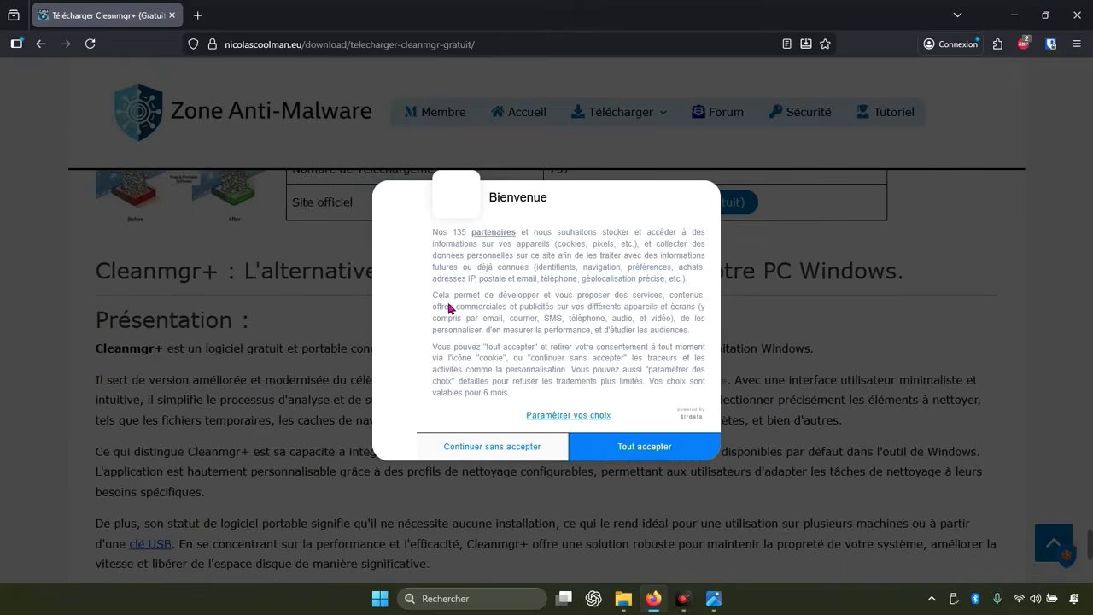
click(587, 437)
Step: Read through the Cleanmgr+ page and open its official "Télécharger Cleanmgr+ (Gratuit)" download link
scroll(542, 410, down, 6)
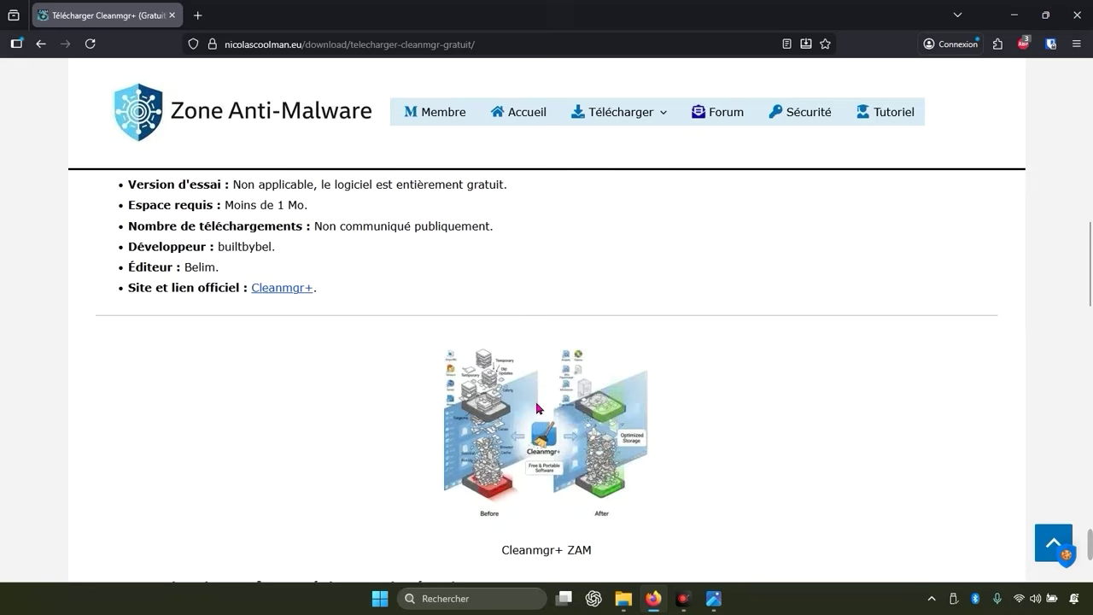
scroll(538, 408, down, 5)
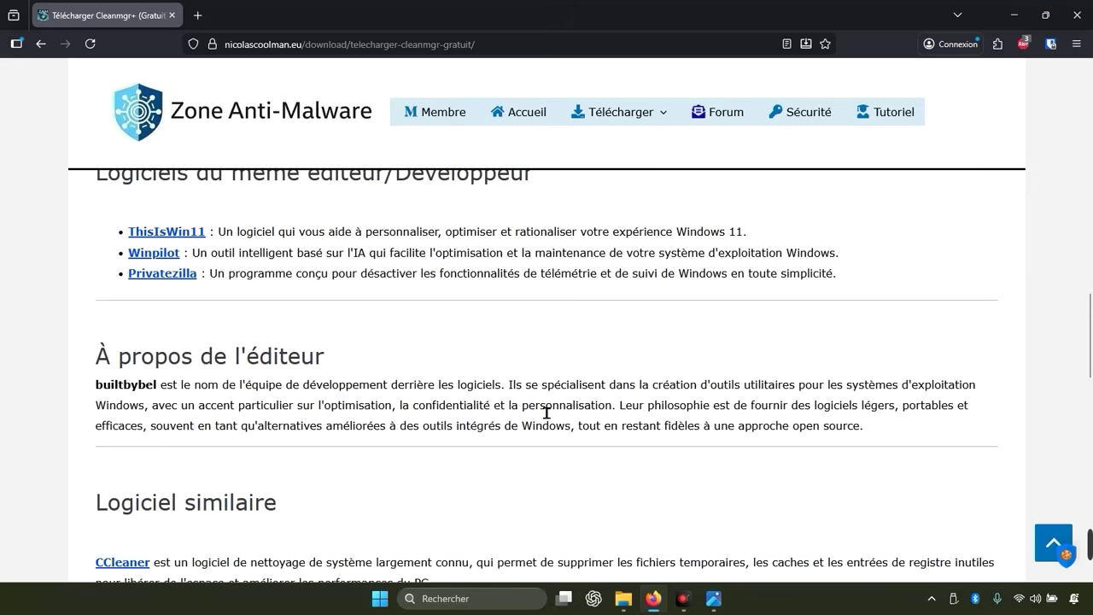
scroll(546, 413, up, 1)
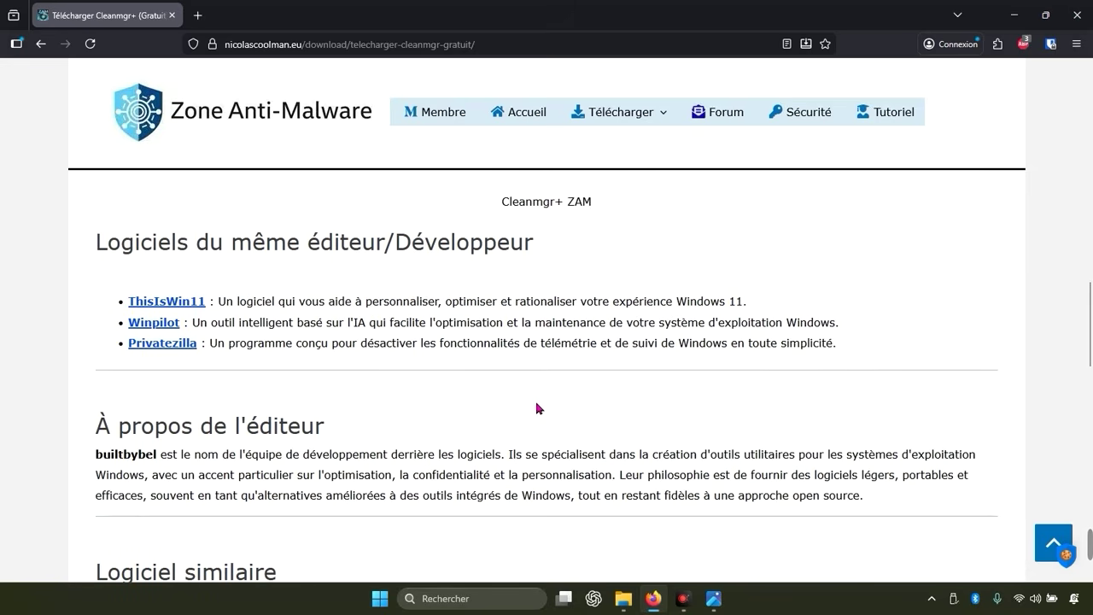
scroll(251, 386, down, 4)
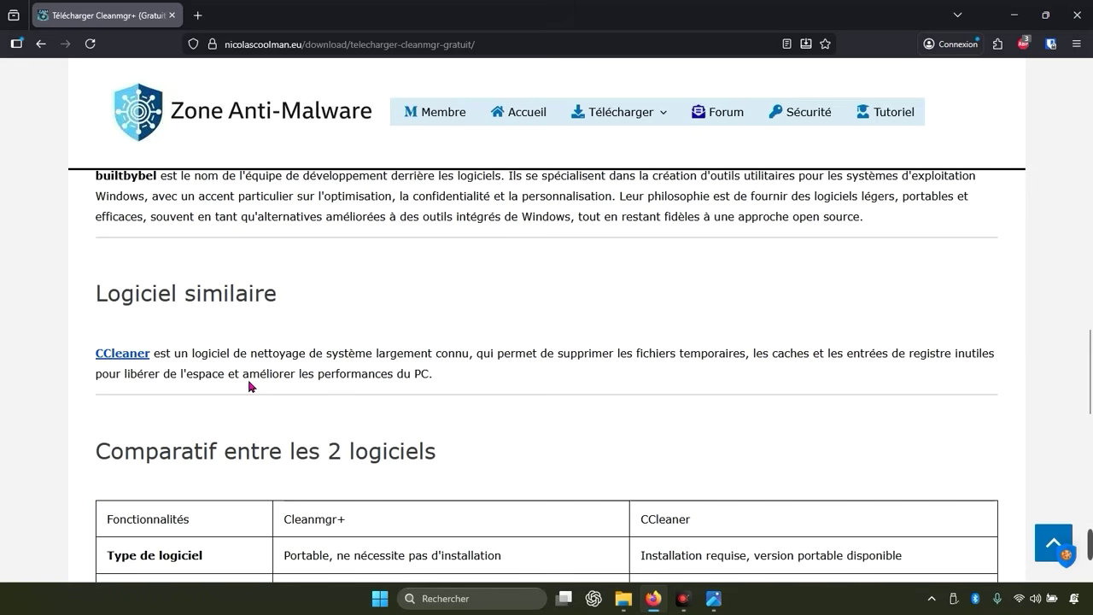
scroll(251, 386, down, 1)
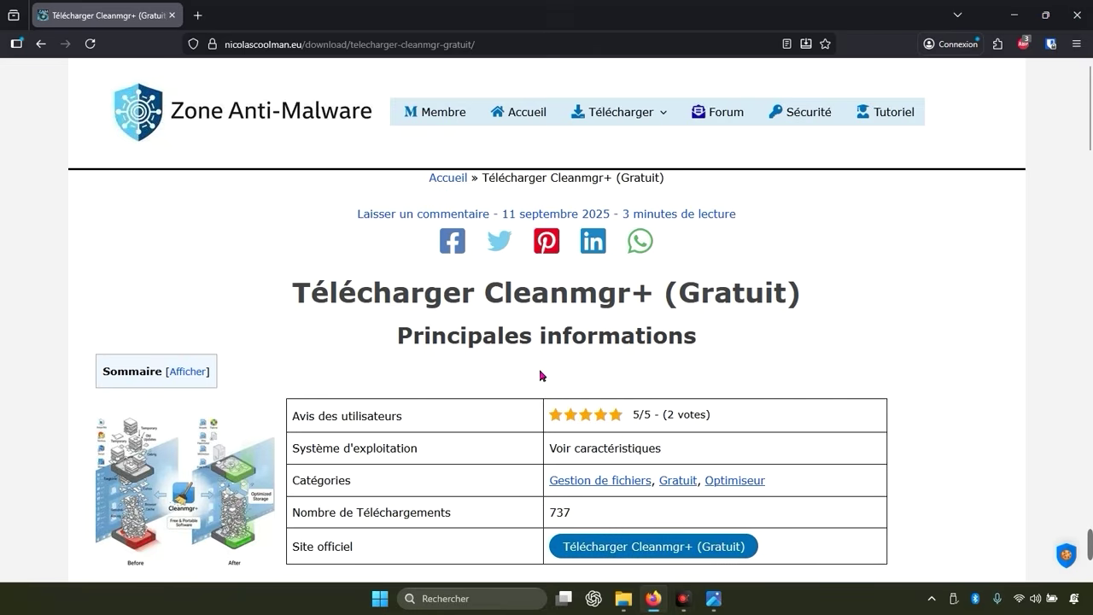
click(618, 553)
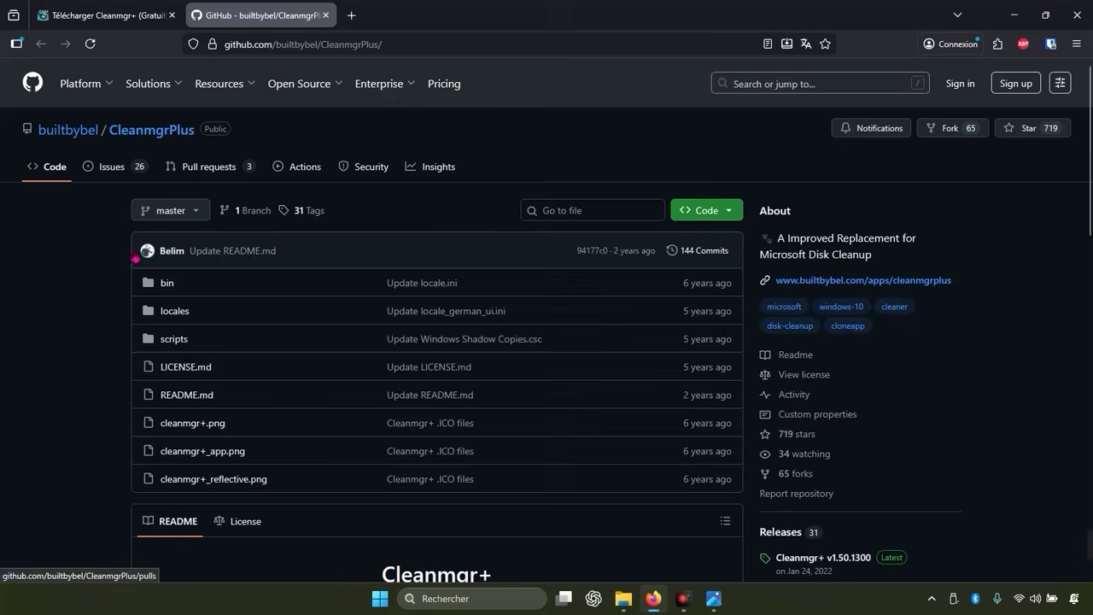
Step: Look through the CleanmgrPlus repository's file list and README down to the Download section
click(780, 255)
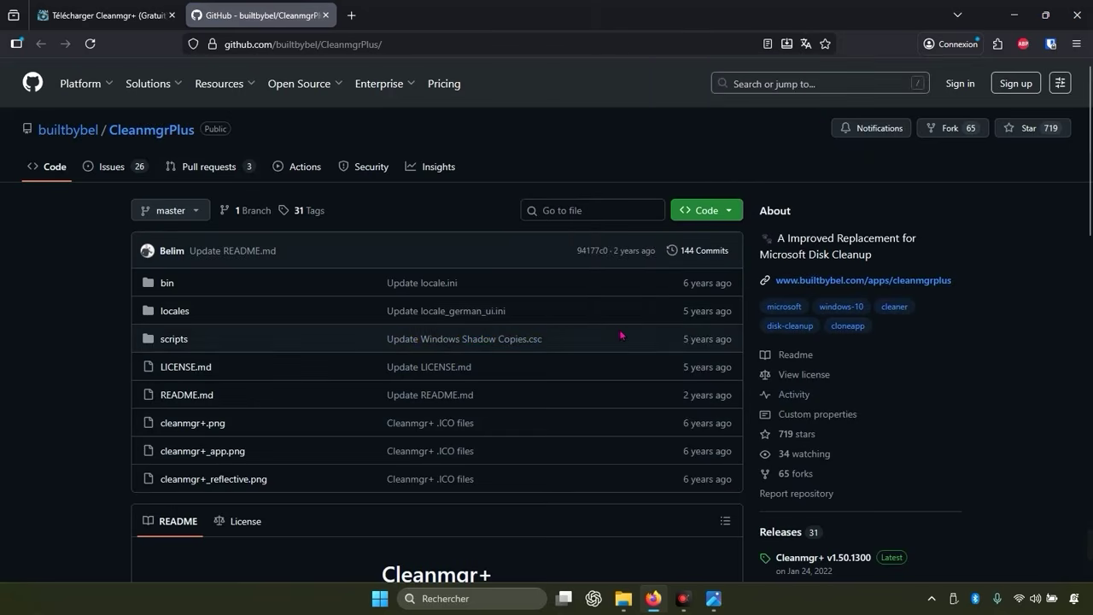
scroll(612, 347, down, 2)
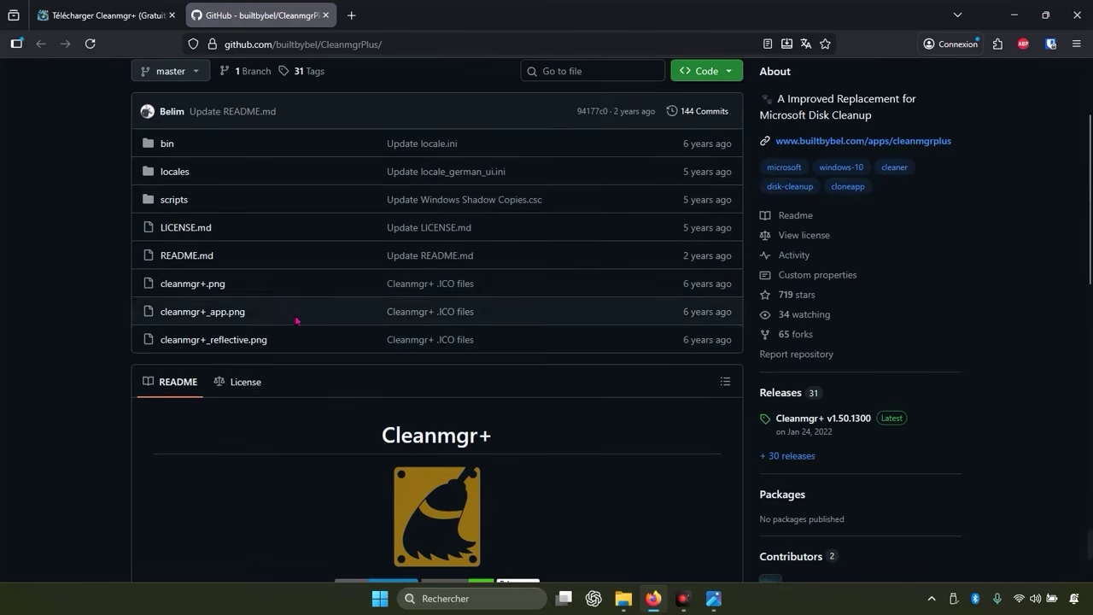
scroll(308, 336, up, 1)
scroll(307, 336, up, 2)
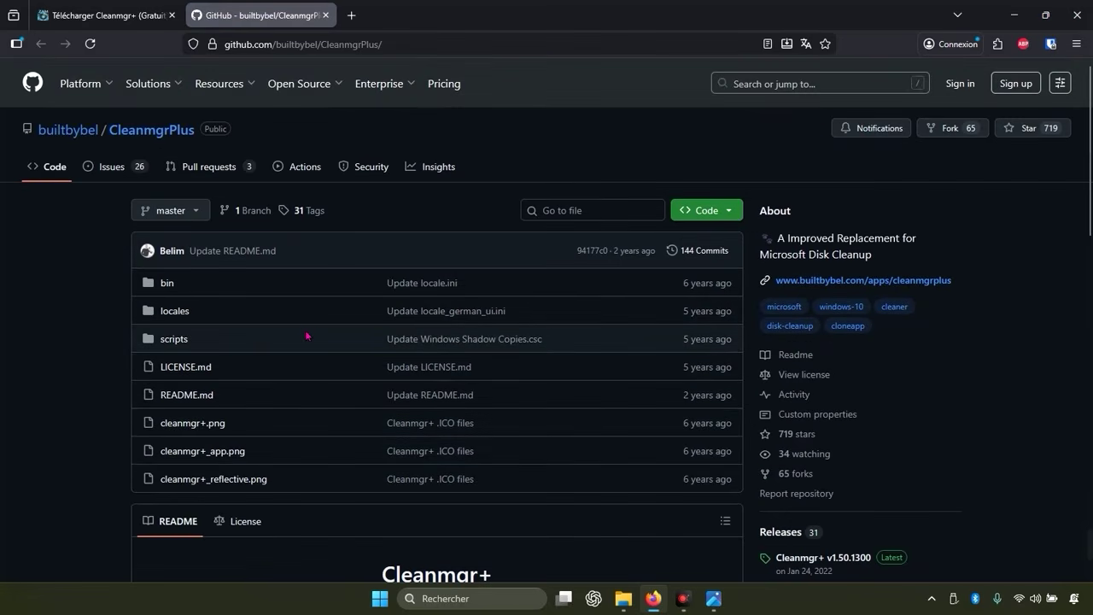
scroll(317, 286, down, 2)
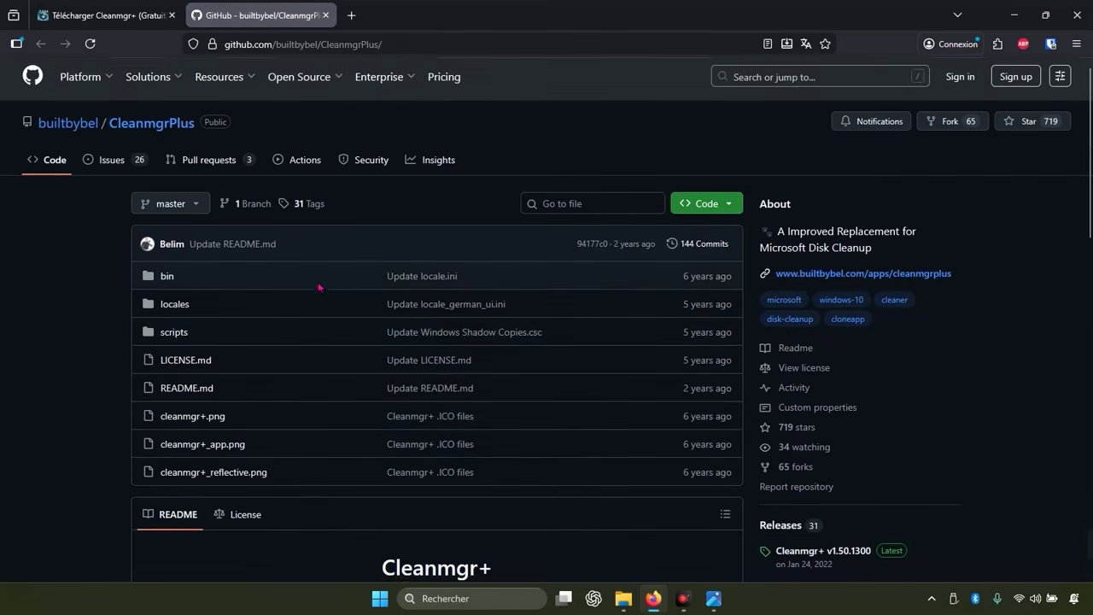
scroll(317, 277, up, 2)
scroll(320, 275, down, 6)
scroll(322, 273, down, 6)
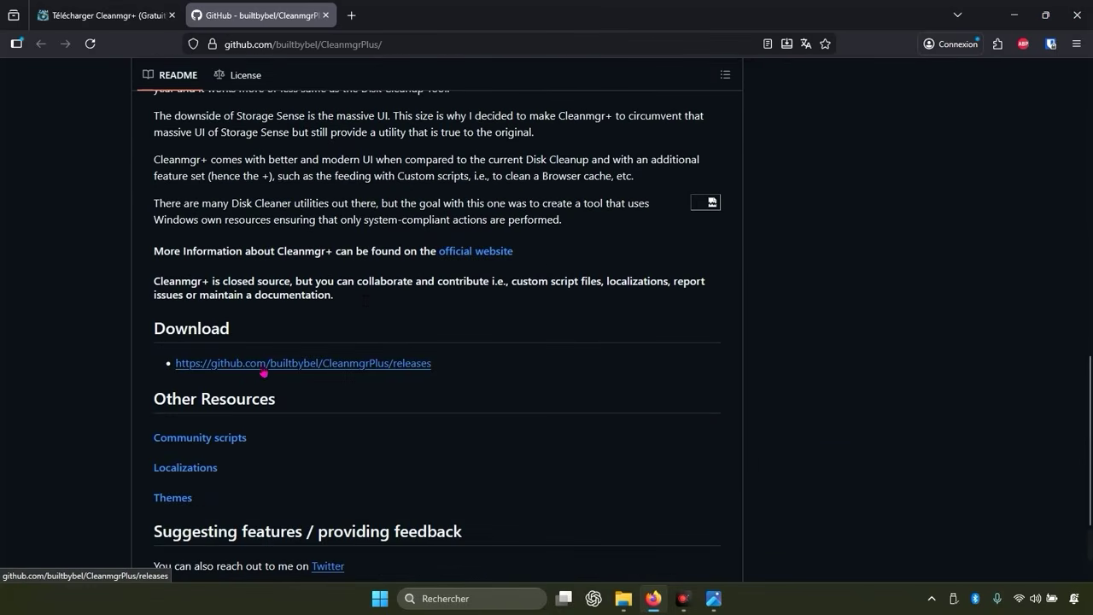
Step: Open the CleanmgrPlus releases page and download cleanmgrplus.zip from the Cleanmgr+ v1.50.1300 release
click(335, 364)
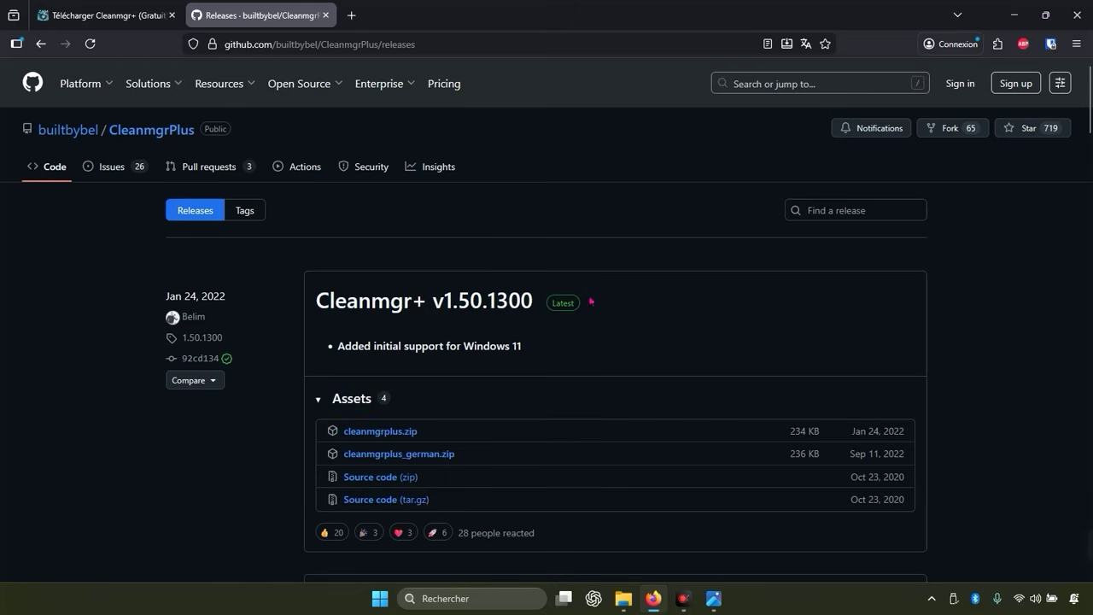
scroll(213, 292, down, 2)
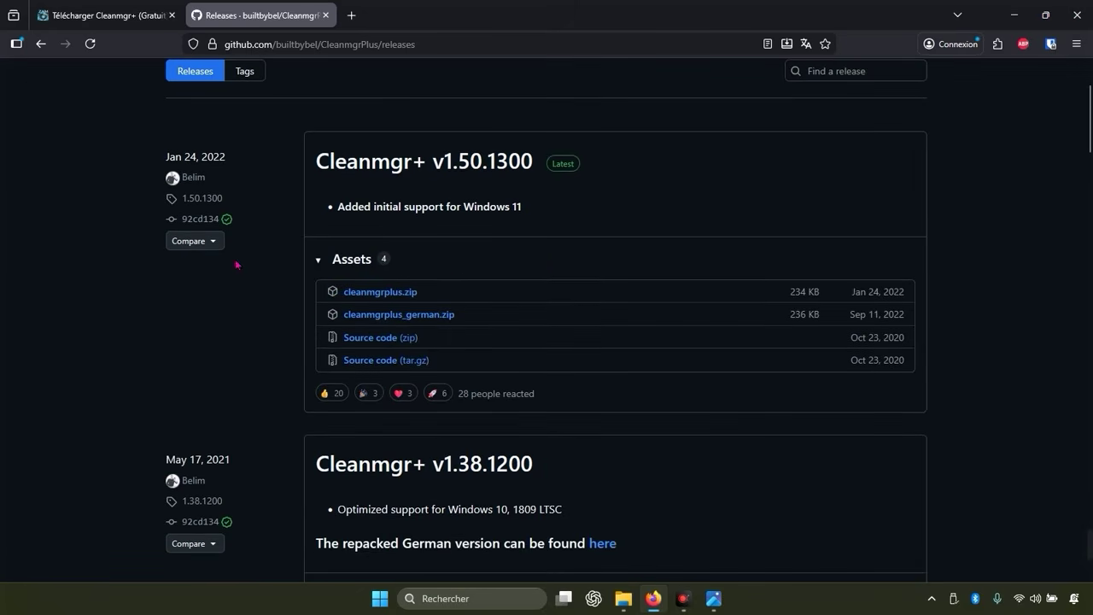
click(386, 295)
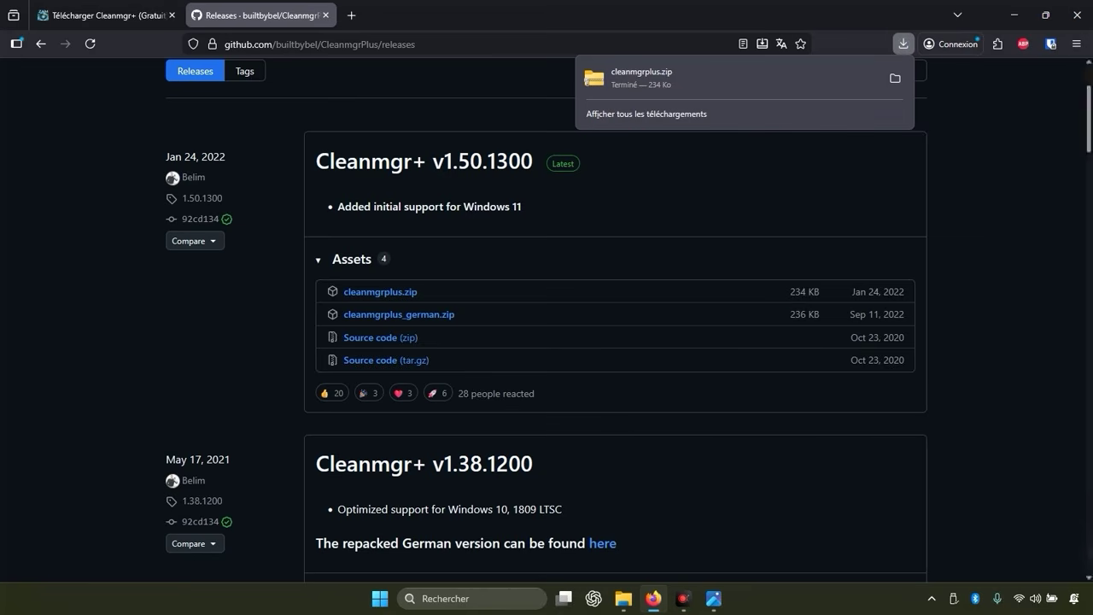
Step: Switch to File Explorer, go to the Téléchargements folder and view the contents of cleanmgrplus.zip
mouse_move(623, 598)
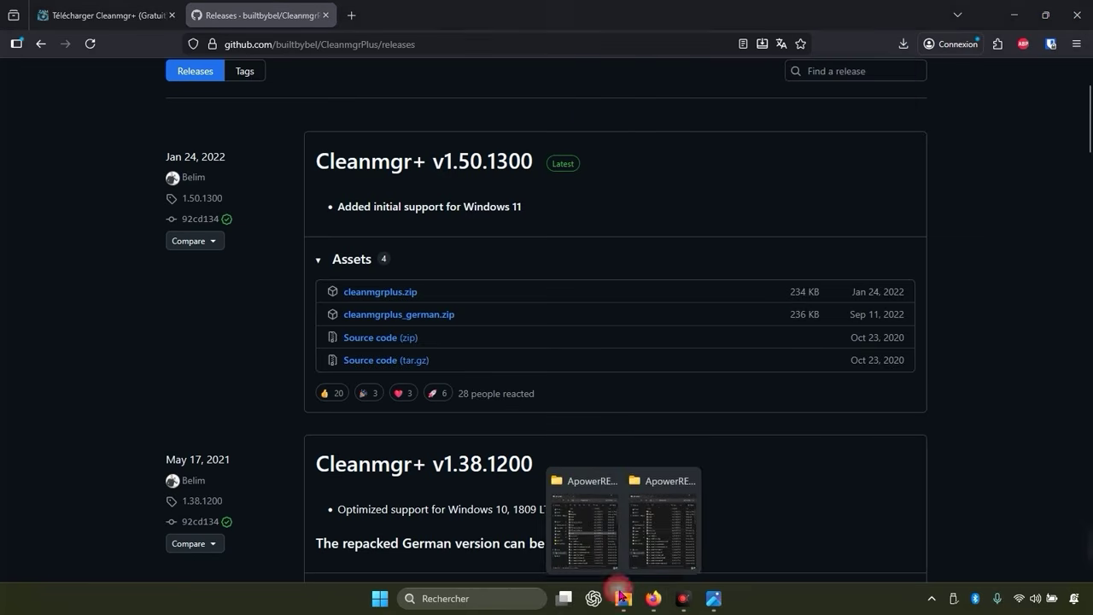
click(588, 522)
click(534, 258)
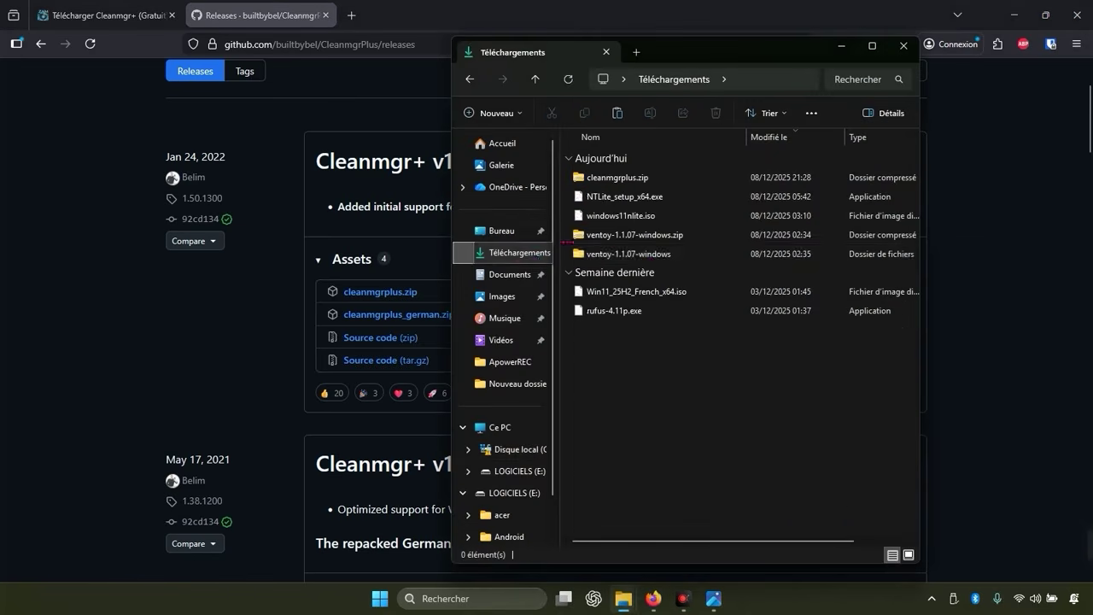
click(656, 180)
double_click(653, 180)
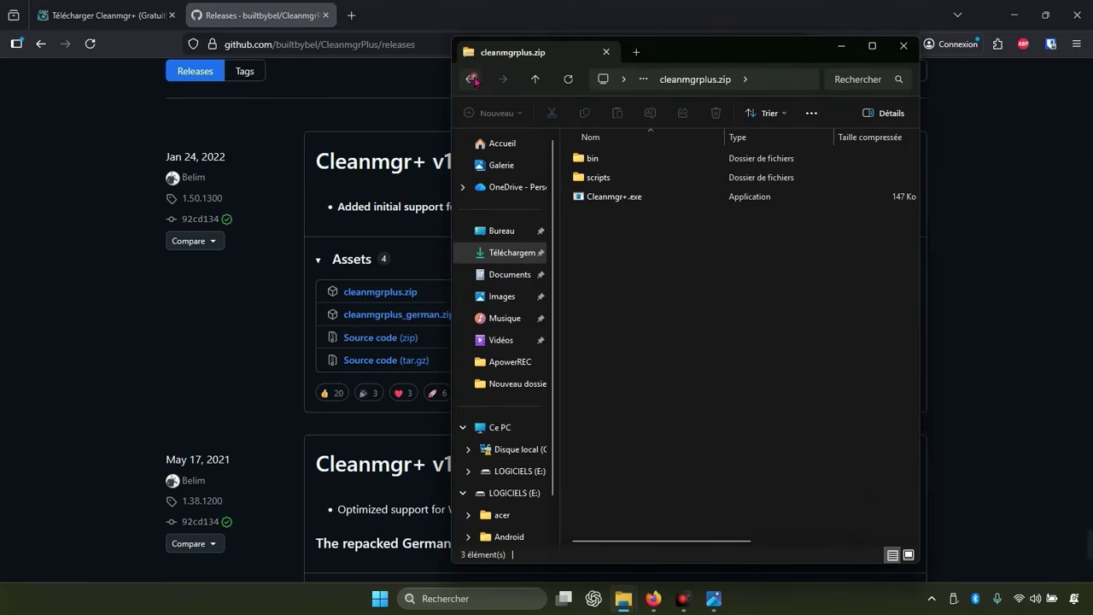
Step: Extract all of cleanmgrplus.zip within the Téléchargements folder and close the extra window that opens
click(470, 79)
right_click(601, 179)
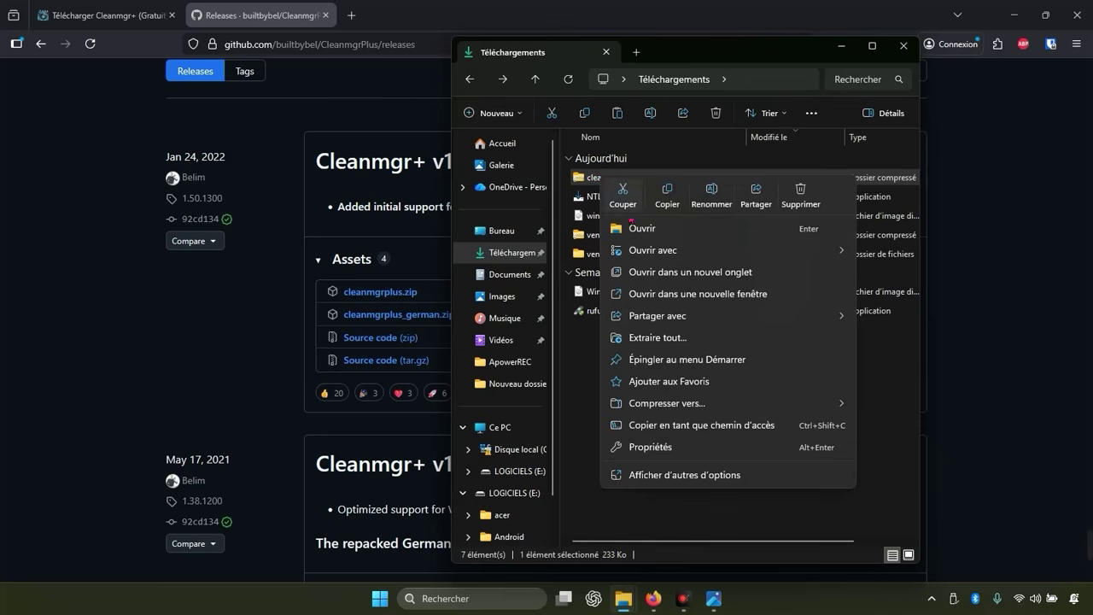
click(656, 338)
click(683, 430)
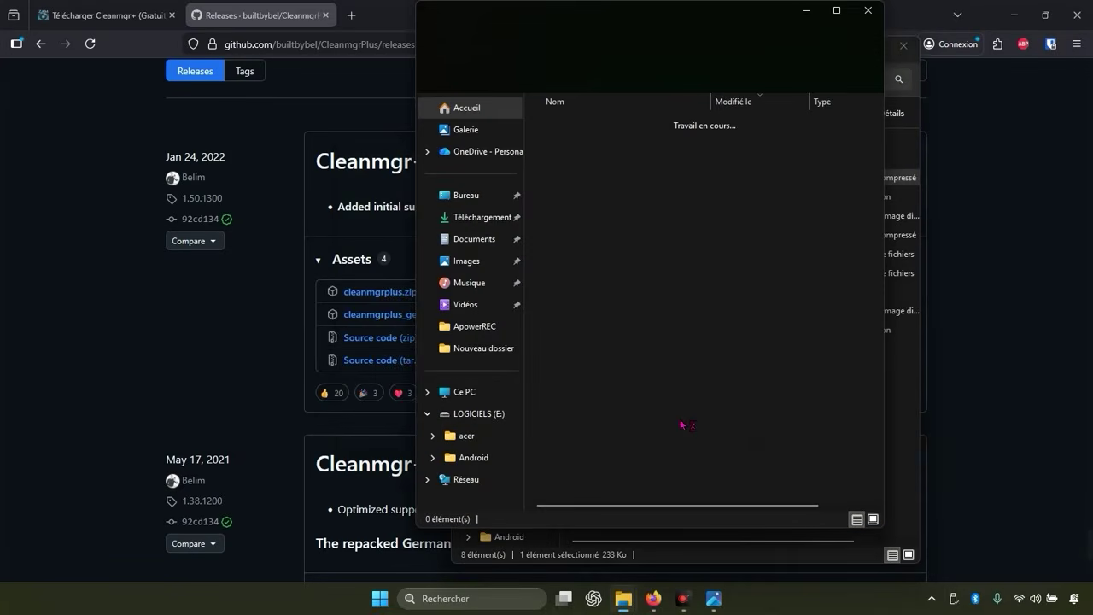
click(868, 10)
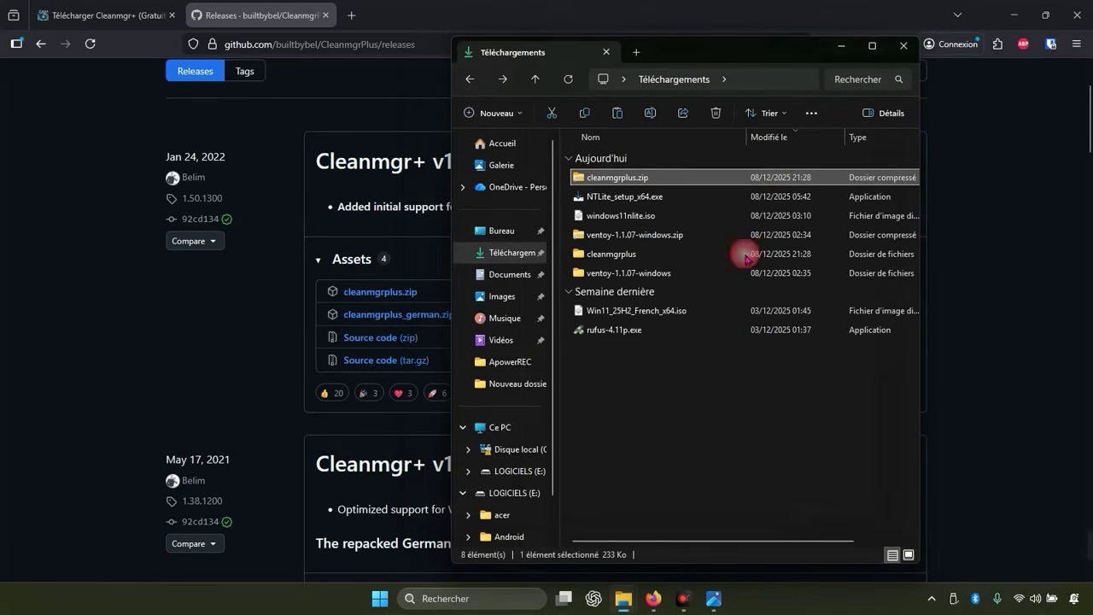
click(610, 437)
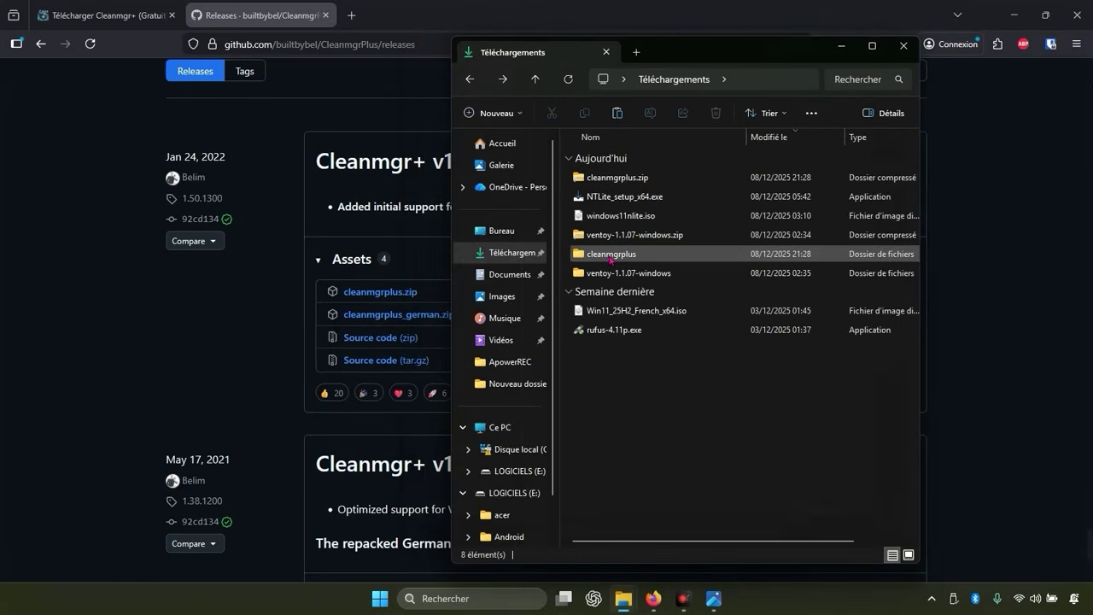
Step: Run Cleanmgr+.exe from the extracted cleanmgrplus folder and choose the advanced Cleanmgr+ version
double_click(607, 257)
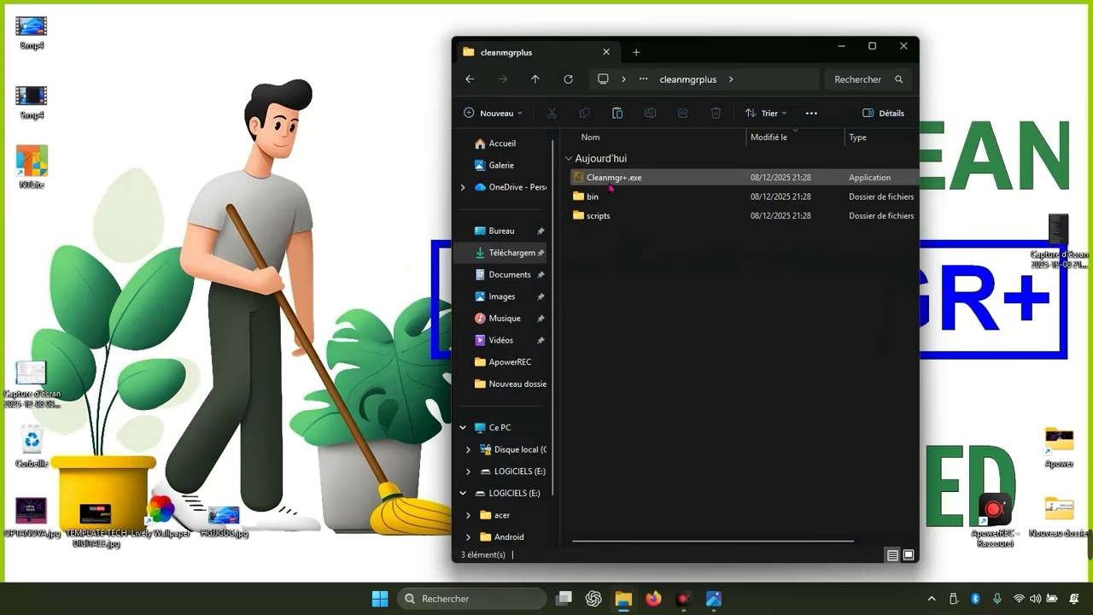
mouse_move(611, 186)
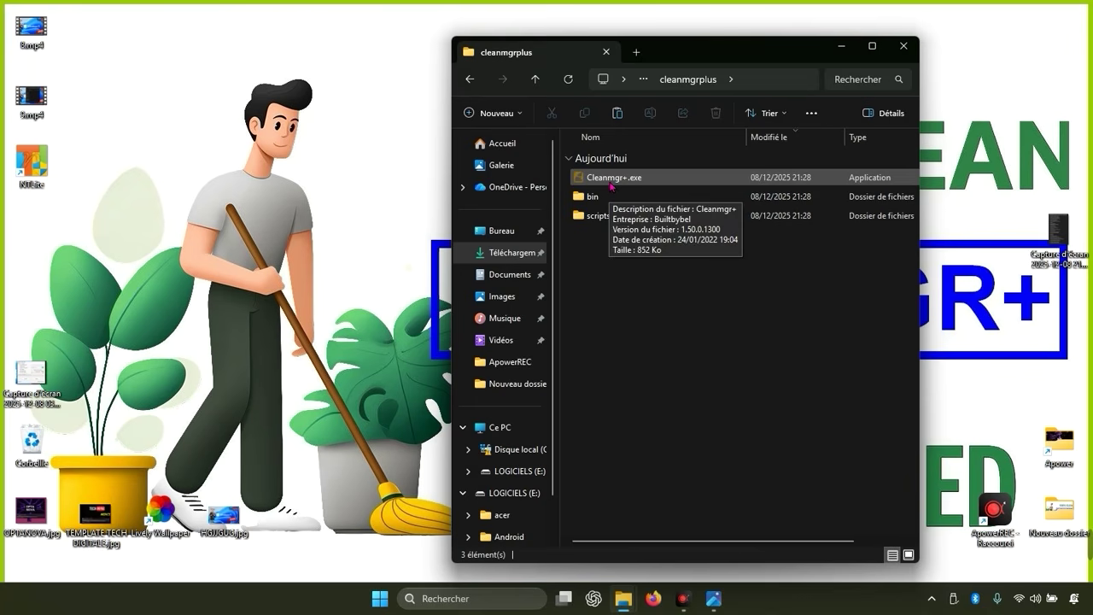
double_click(612, 179)
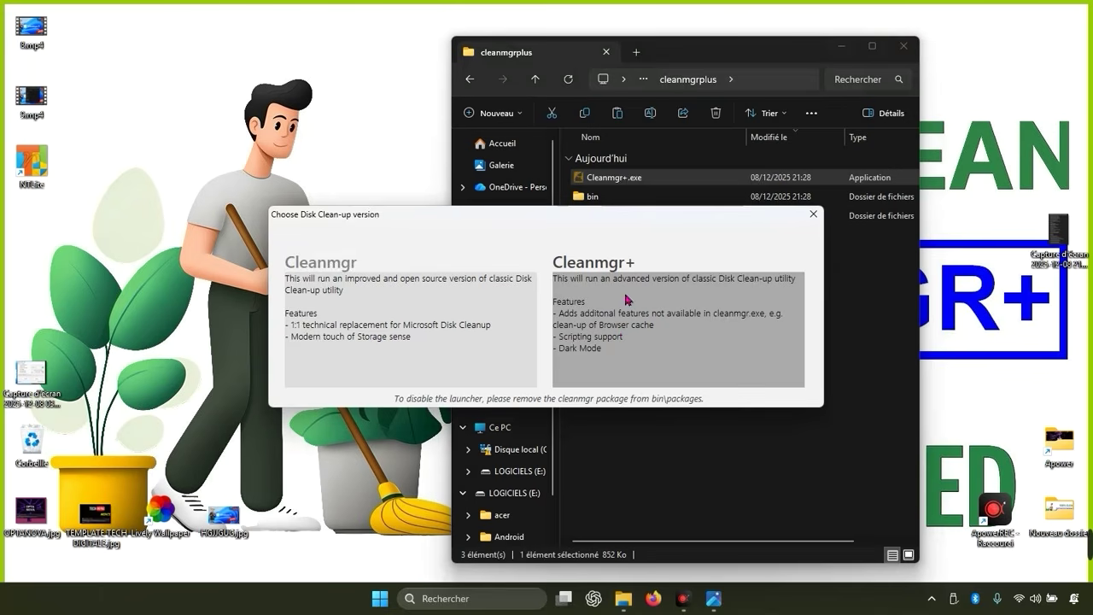
click(702, 326)
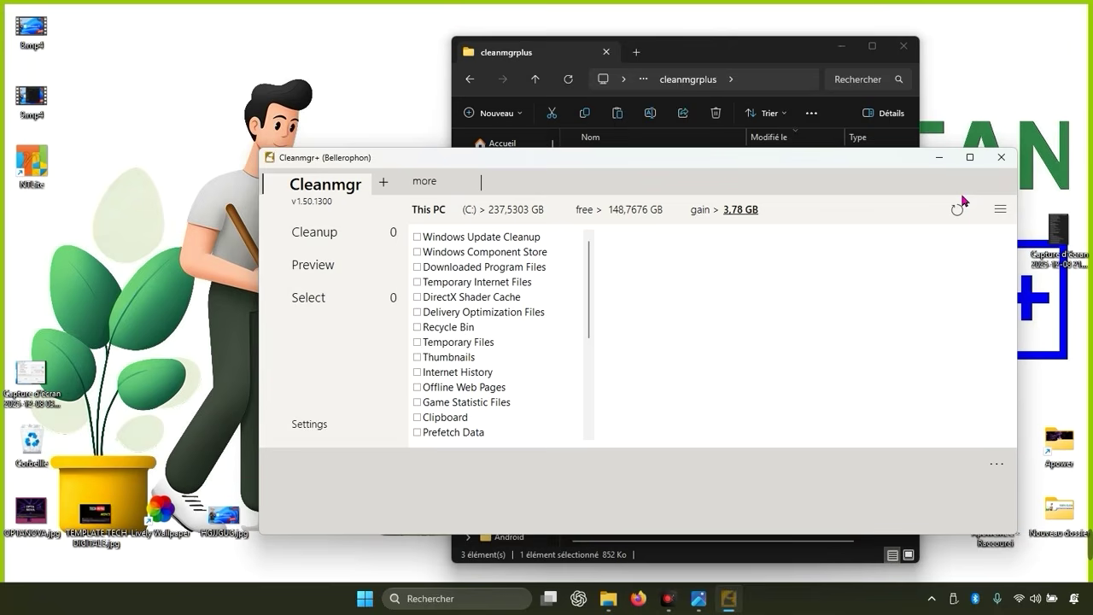
Step: Minimize File Explorer, then move the Cleanmgr+ window to the desktop's left edge and make it taller and narrower to show more cleanup items
click(969, 157)
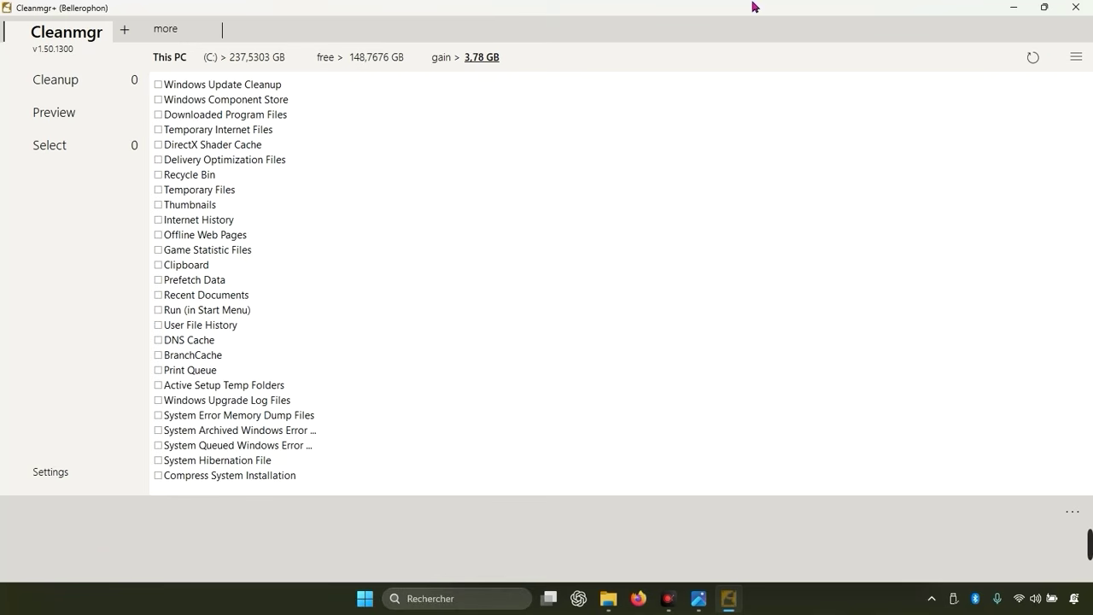
click(1043, 7)
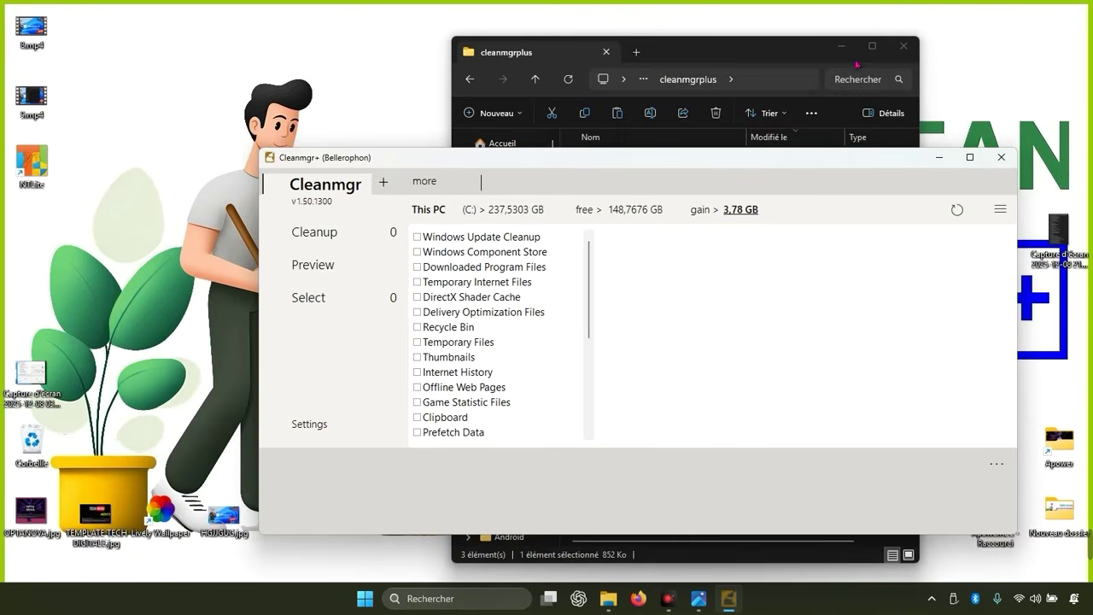
click(844, 48)
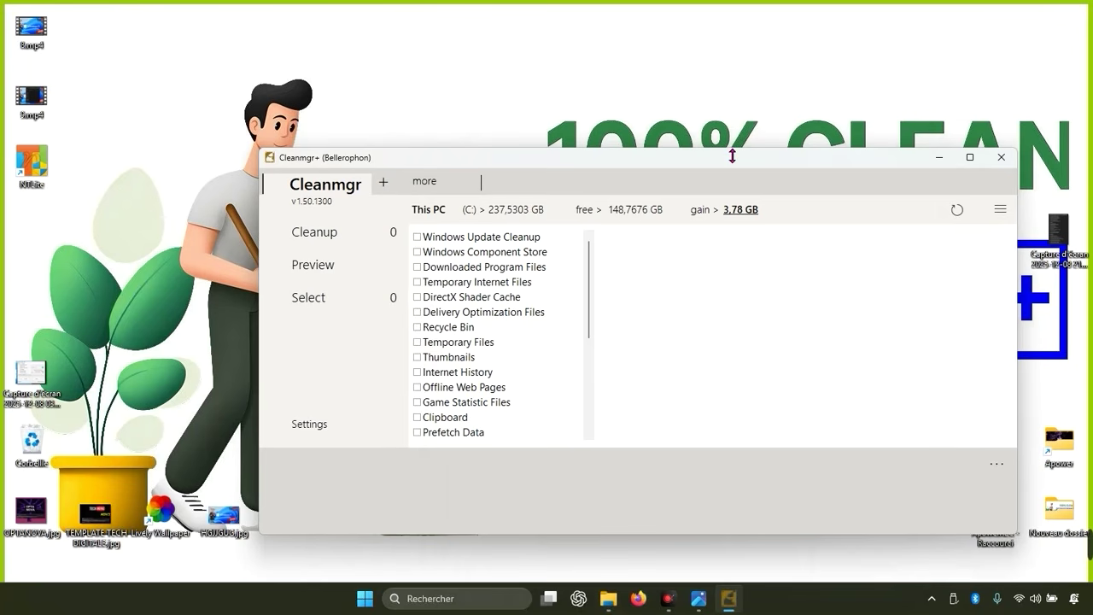
drag(731, 156, 421, 43)
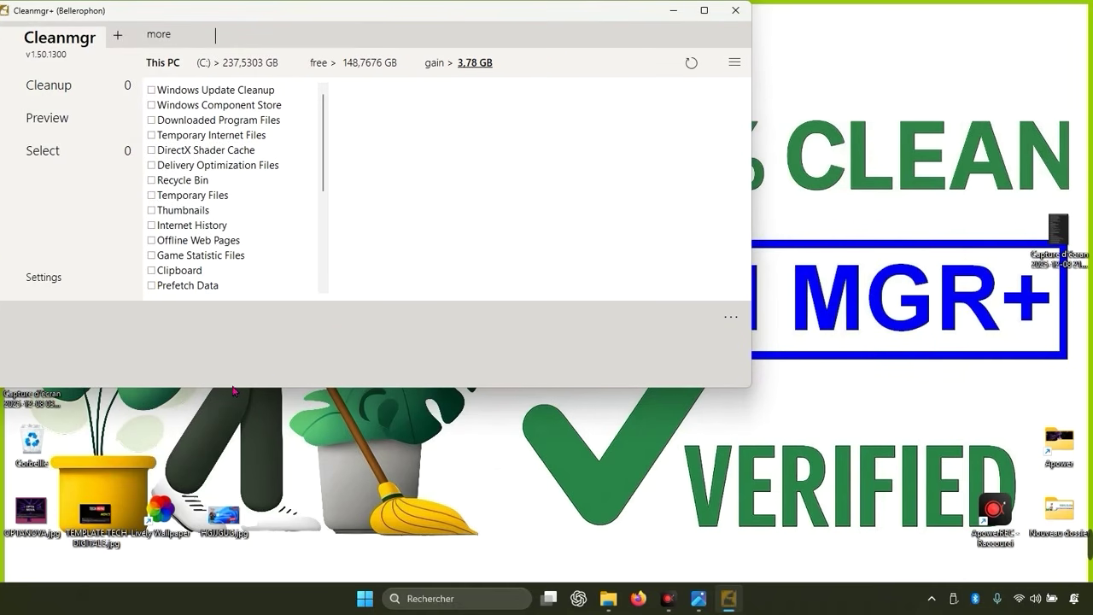
drag(238, 399, 235, 571)
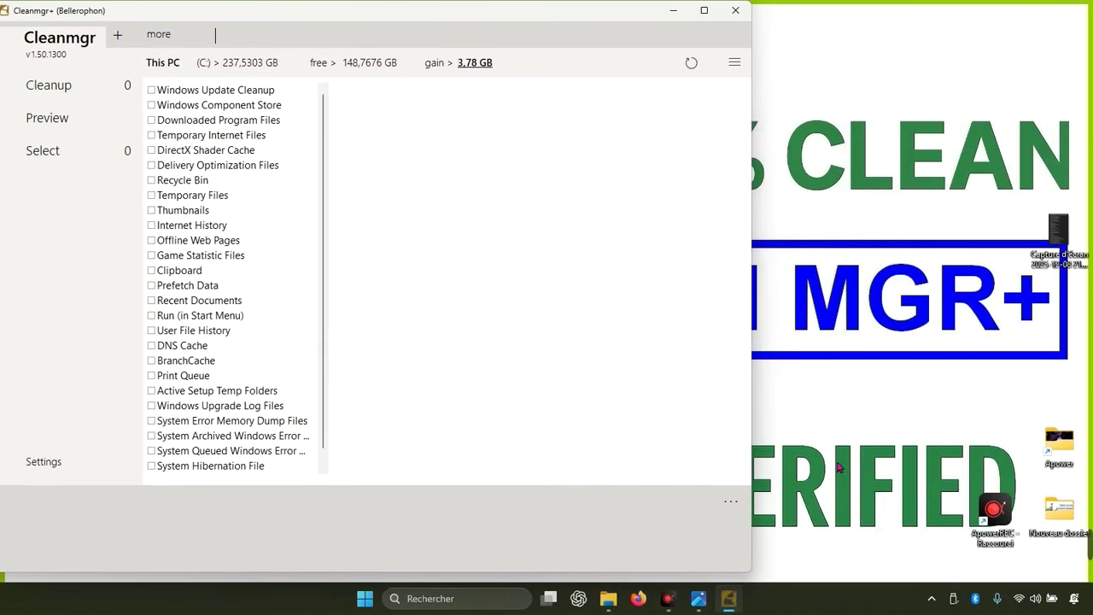
drag(748, 398, 453, 387)
Step: Open the desktop screenshot "Capture d'écran 2025-12-08 211540.jpg" and shrink its window to sit beside Cleanmgr+
double_click(1059, 235)
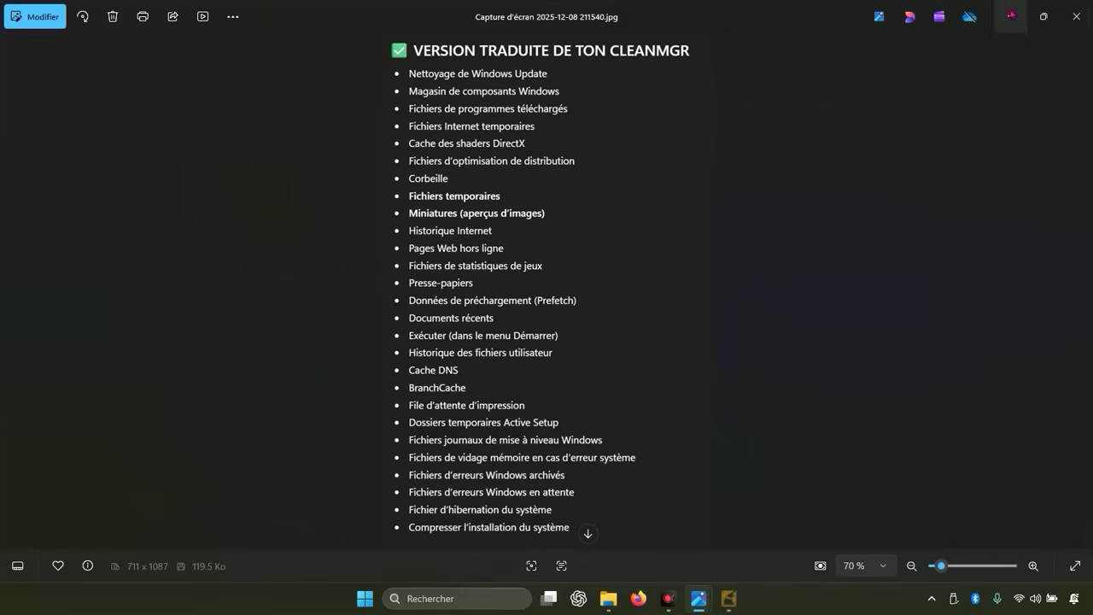
click(1043, 16)
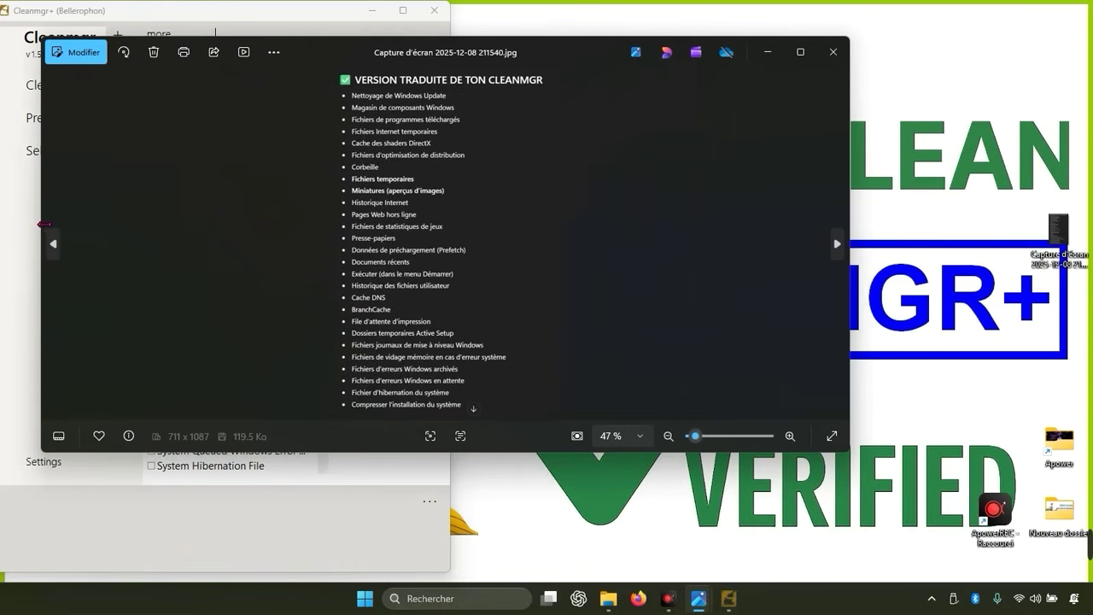
drag(41, 218, 524, 264)
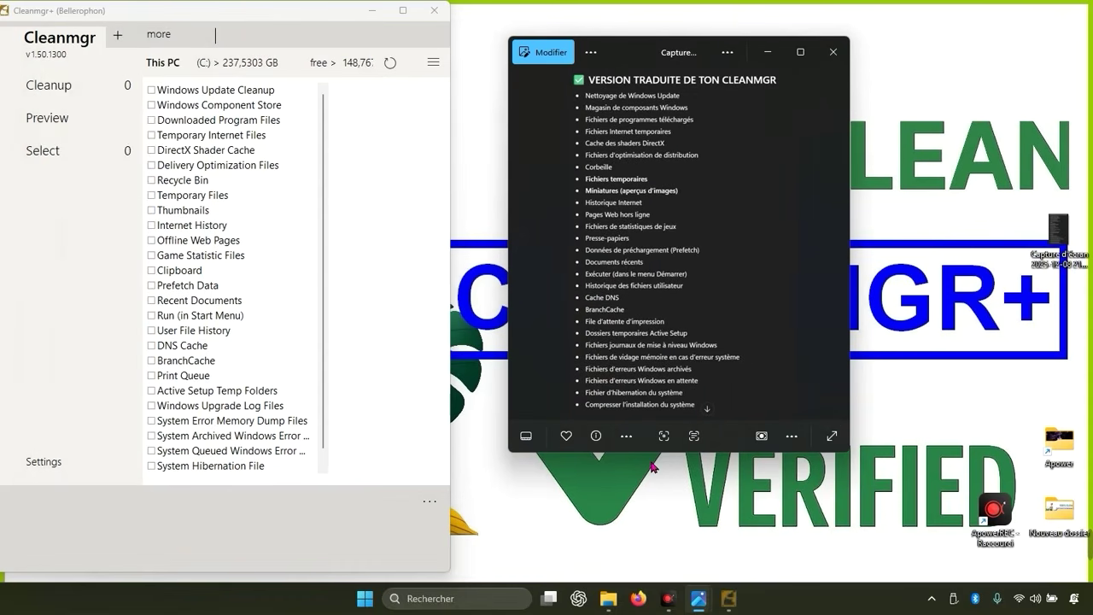
Step: Stretch the French translation image window down to the taskbar and compare its entries with the Cleanmgr+ cleanup list
drag(654, 463, 656, 583)
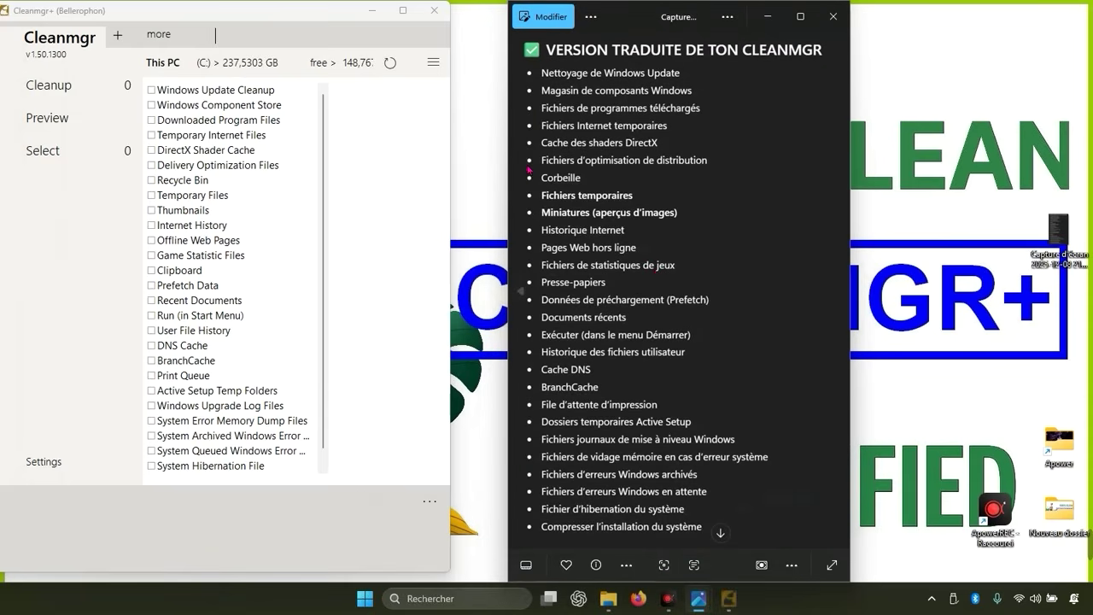
scroll(253, 268, down, 1)
scroll(253, 268, down, 1)
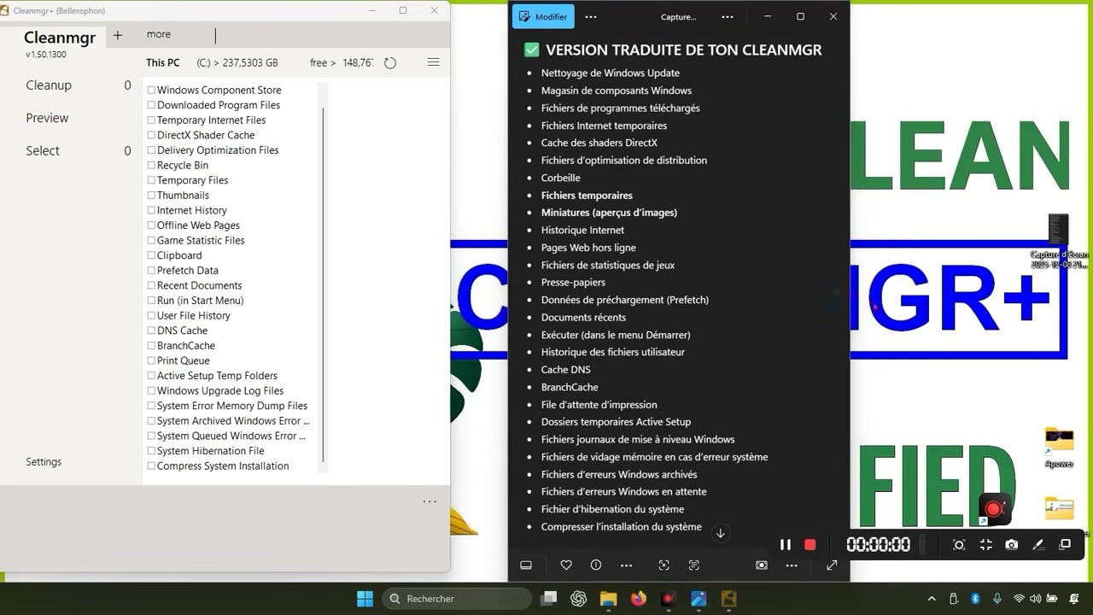
Step: Select Thumbnails, Active Setup Temp Folders and Windows Upgrade Log Files for cleanup in Cleanmgr+
click(151, 195)
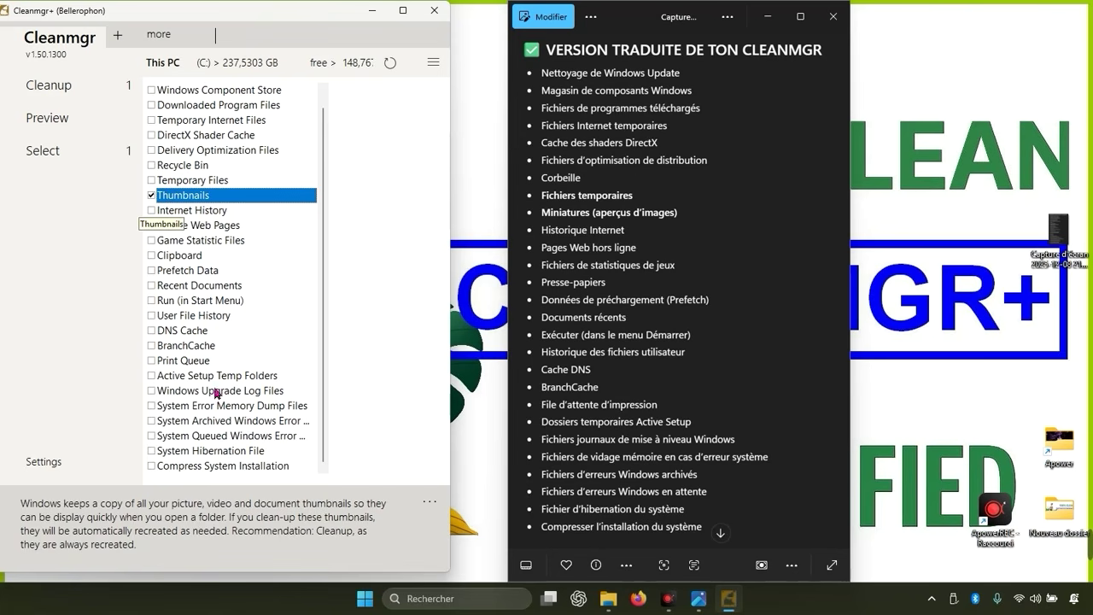
click(153, 377)
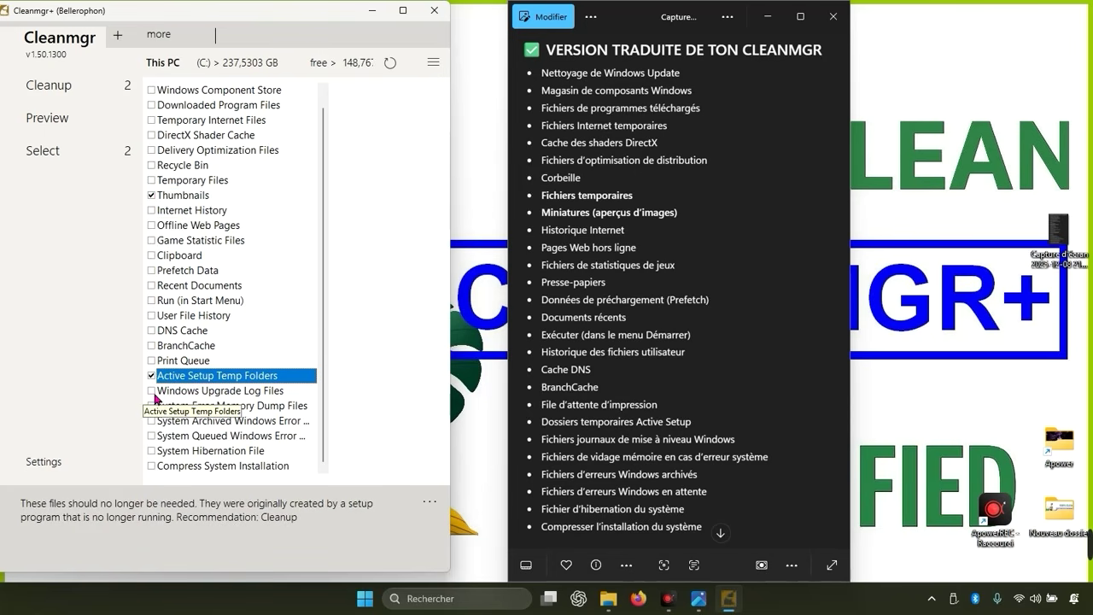
click(154, 393)
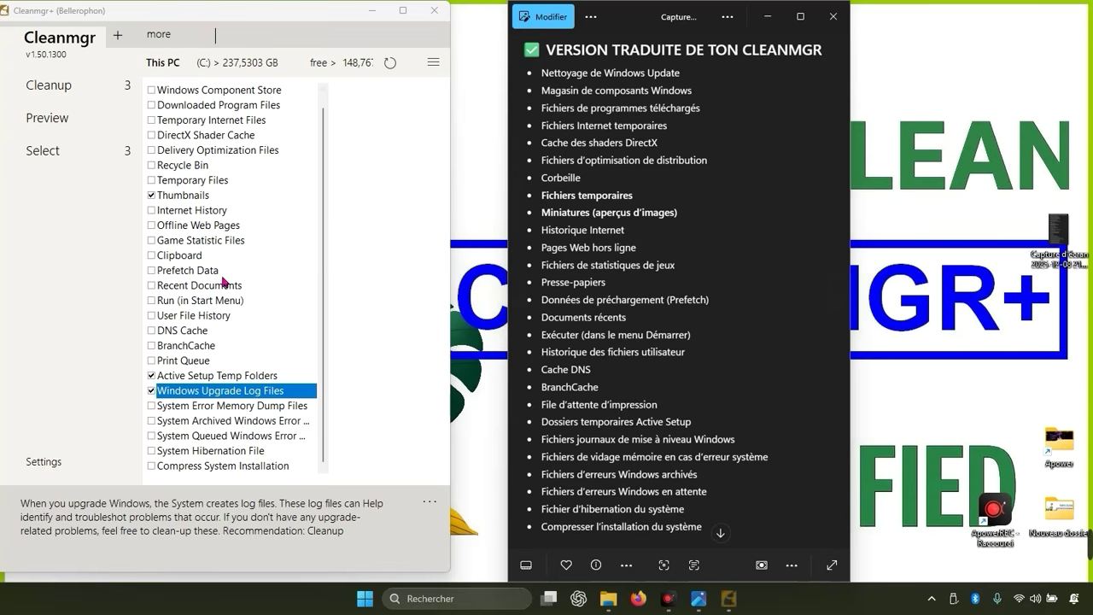
Step: Add Delivery Optimization Files, DirectX Shader Cache, Windows Update Cleanup and Windows Component Store to the cleanup selection
scroll(243, 355, up, 1)
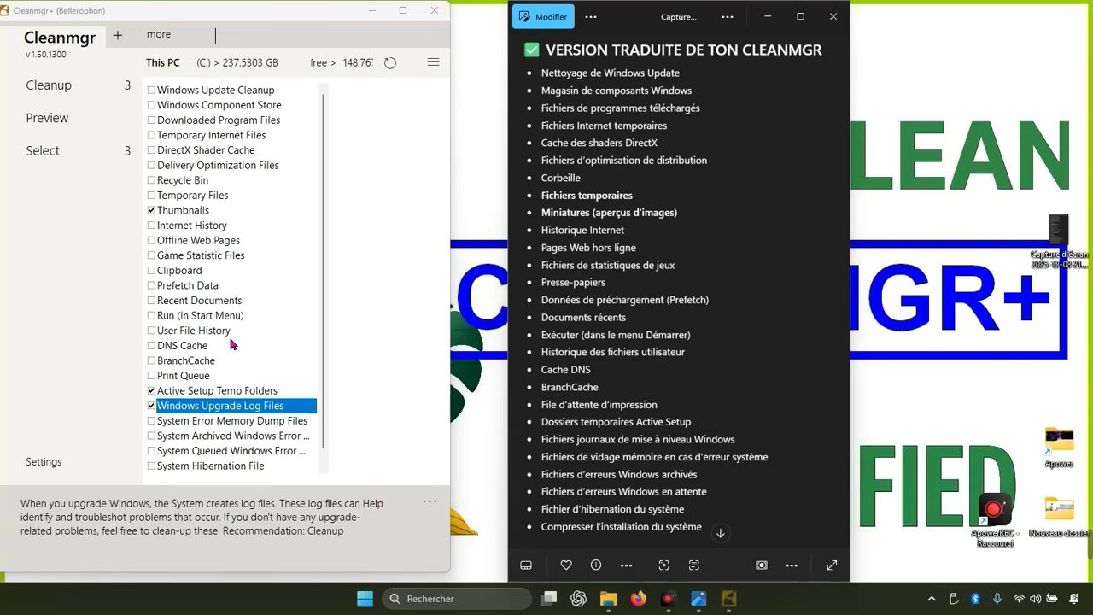
click(152, 166)
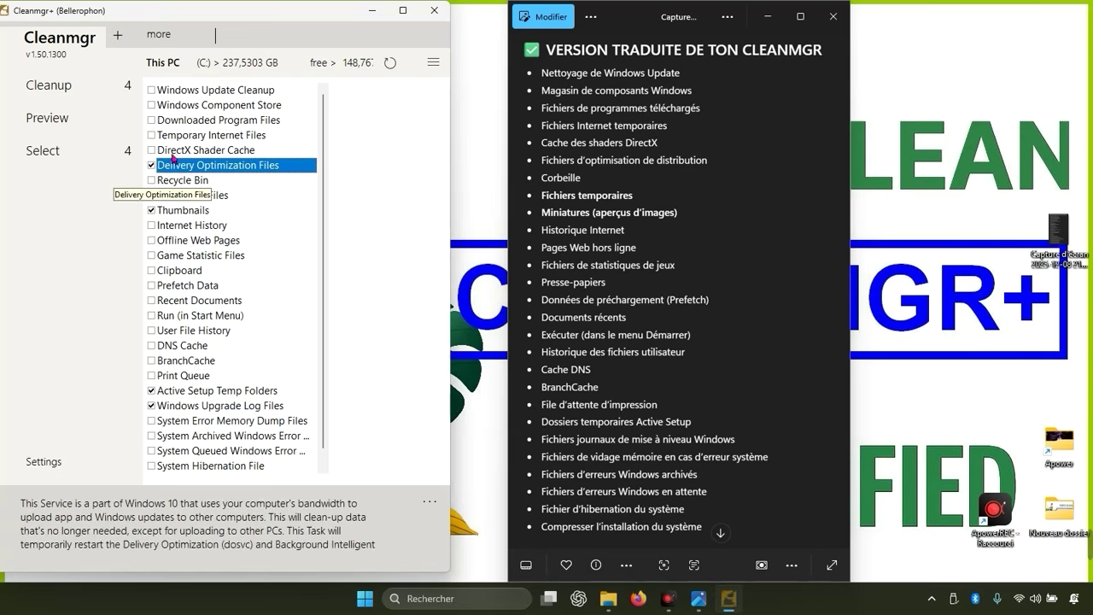
click(152, 151)
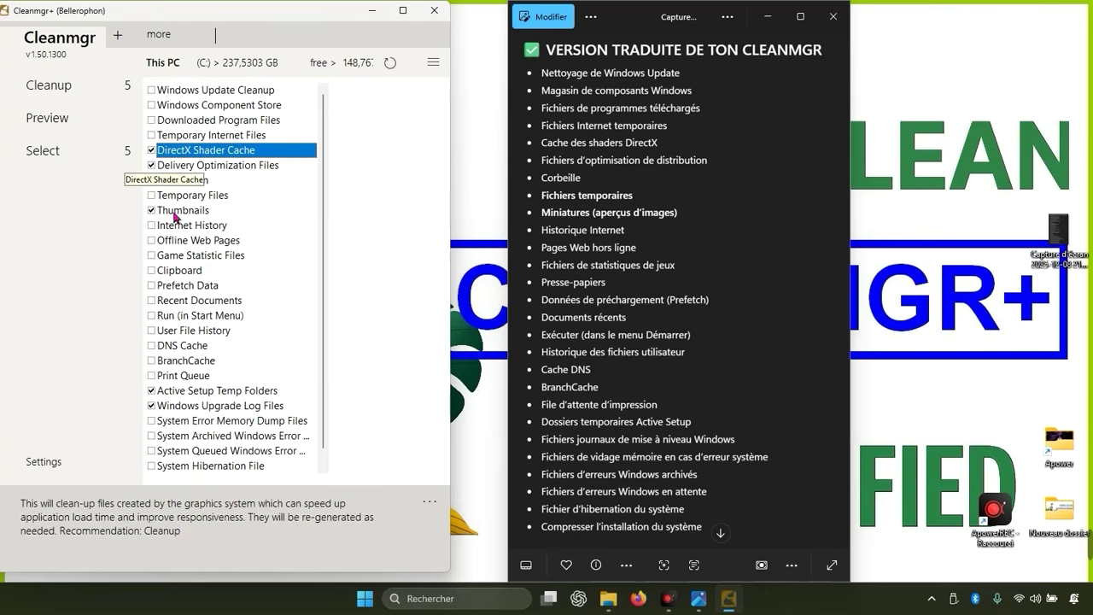
click(152, 90)
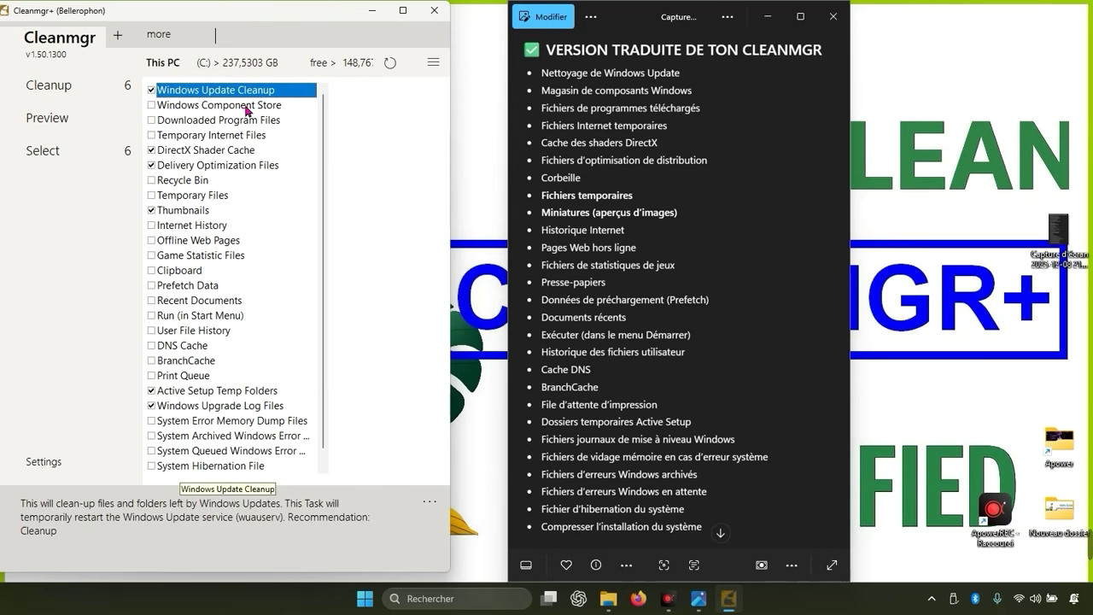
click(151, 105)
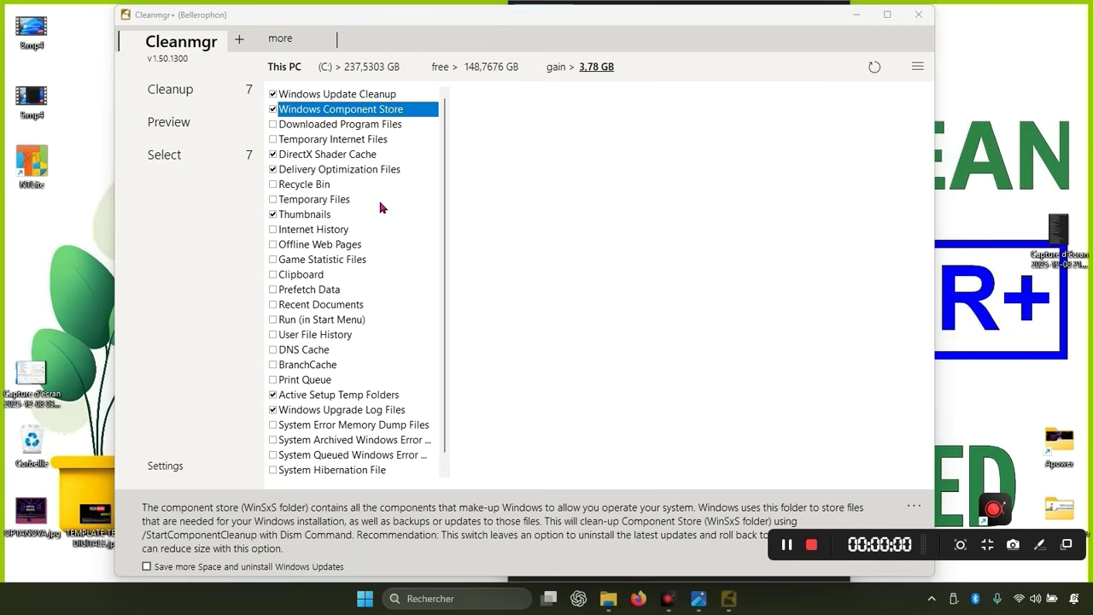
Step: Check through the cleanup list, then run the Cleanmgr+ cleanup on the selected items and accept the confirmation
scroll(384, 264, down, 1)
scroll(387, 273, up, 1)
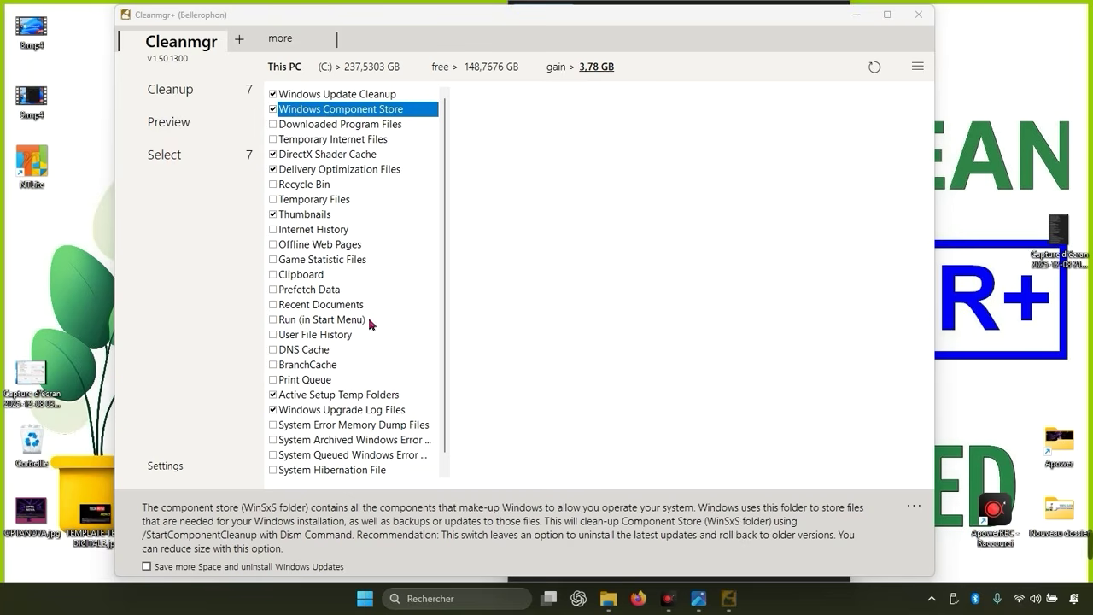
click(175, 90)
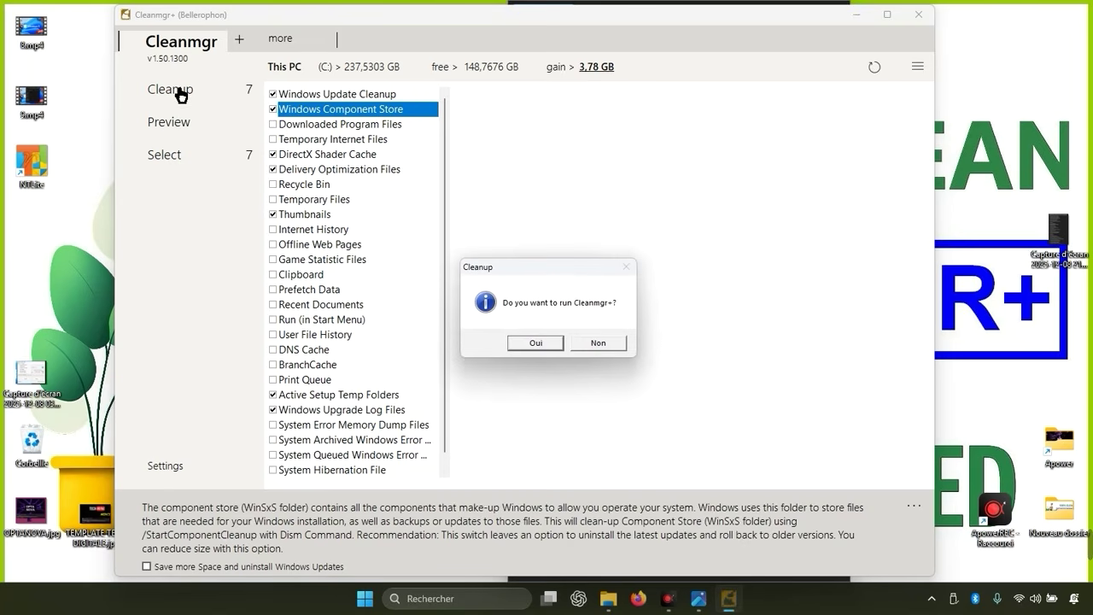
click(545, 346)
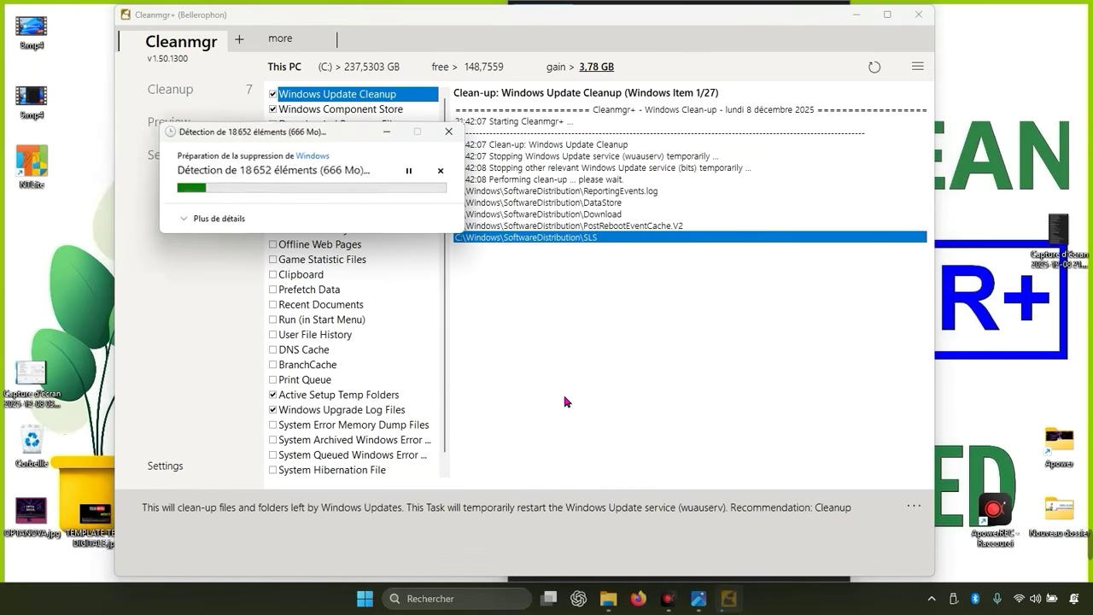